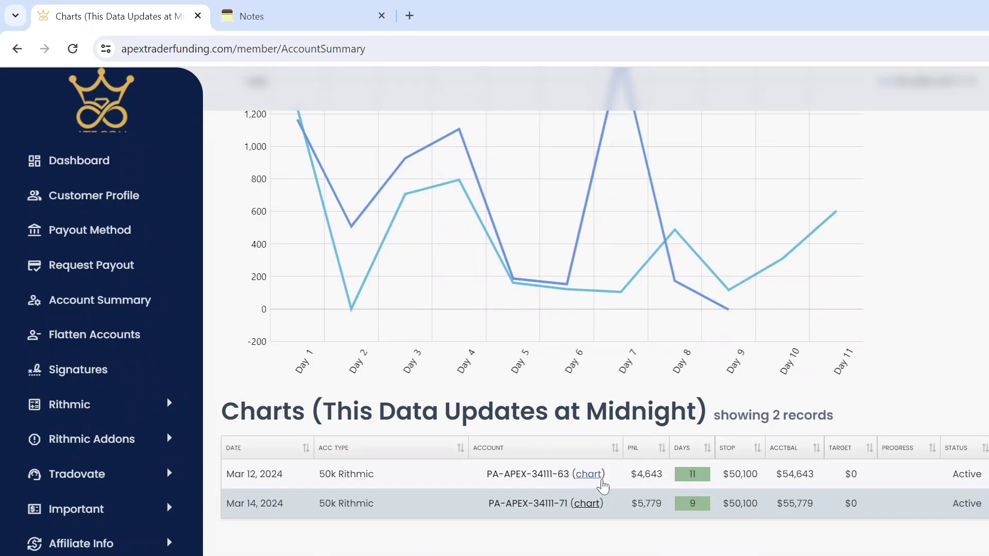
click(589, 476)
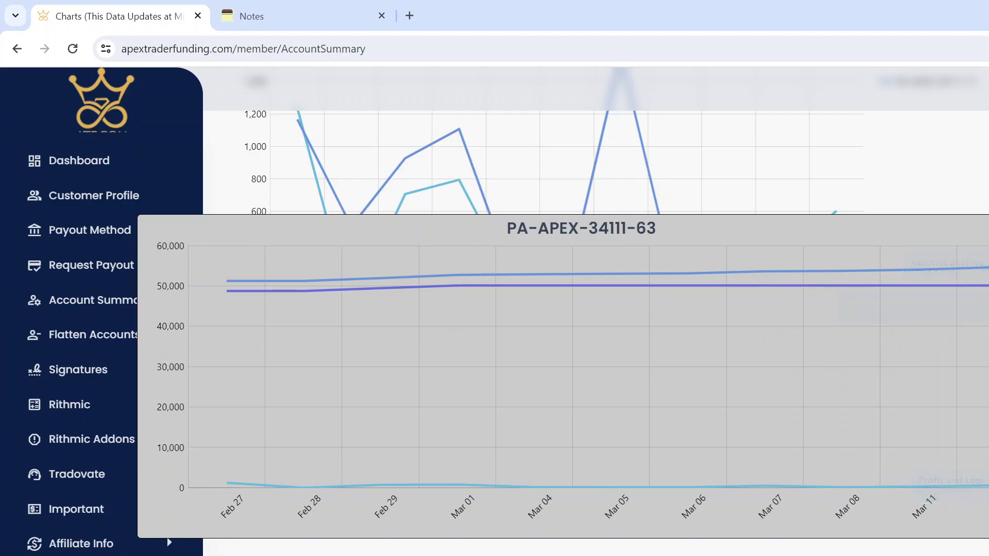
key(Escape)
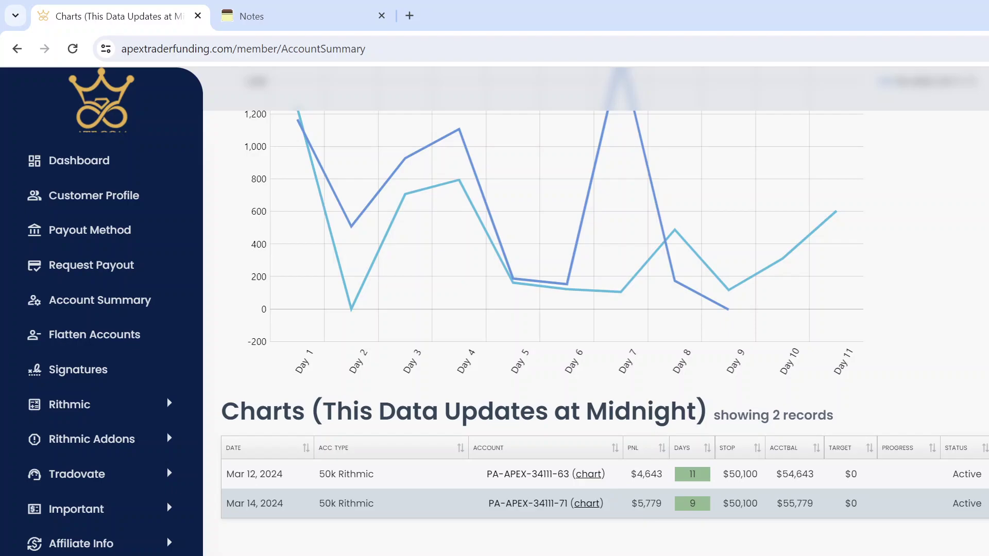
drag(702, 510, 686, 504)
- Clear the days highlight, then view and close the PA-APEX-34111-71 balance chart
click(688, 547)
click(587, 506)
mouse_move(941, 453)
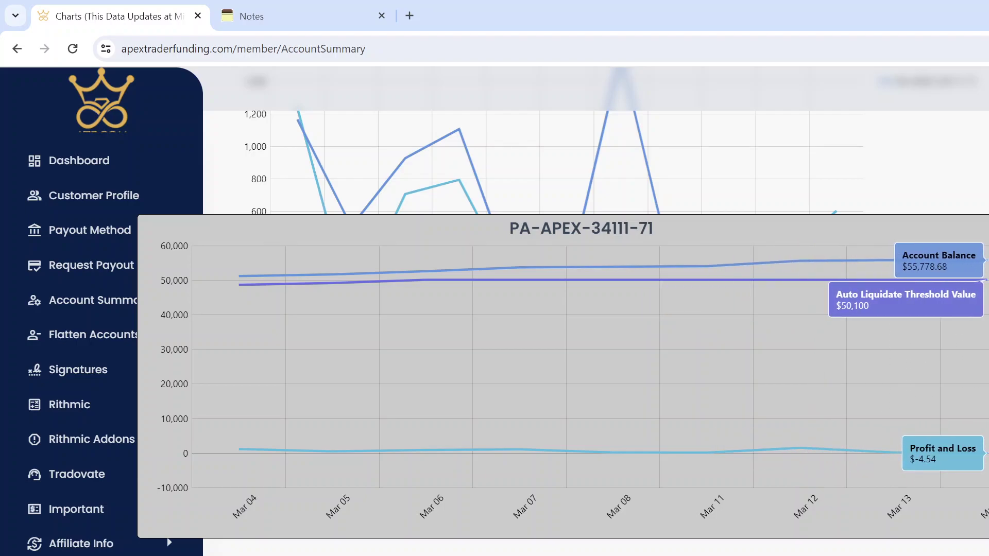
key(Escape)
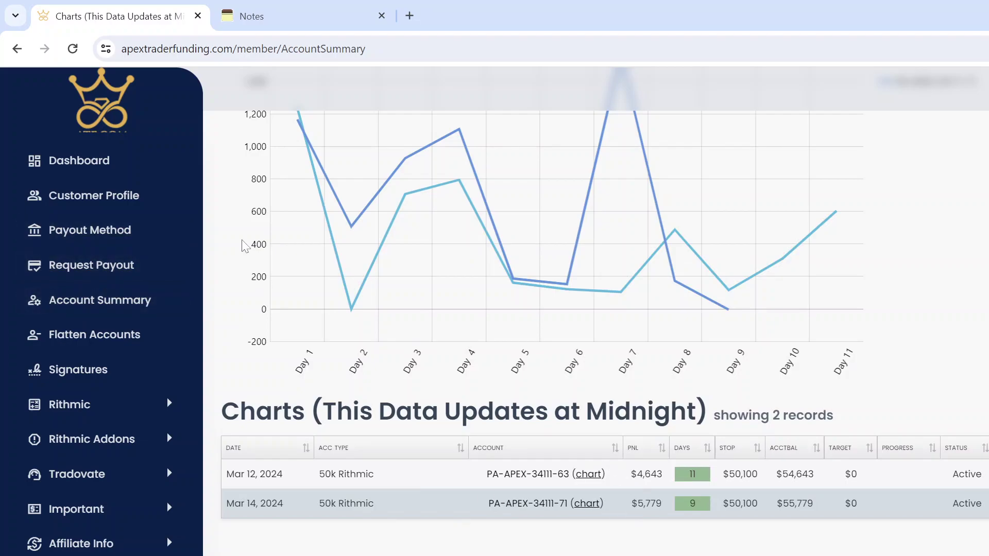
- On the Request Payout page, check eligible accounts and submit a 2000 USD payout
click(72, 278)
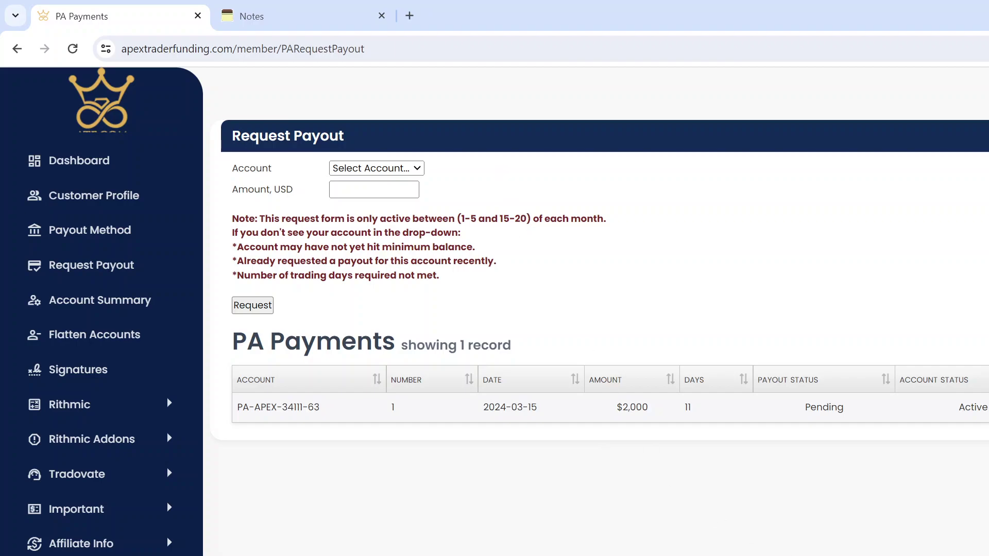
click(386, 172)
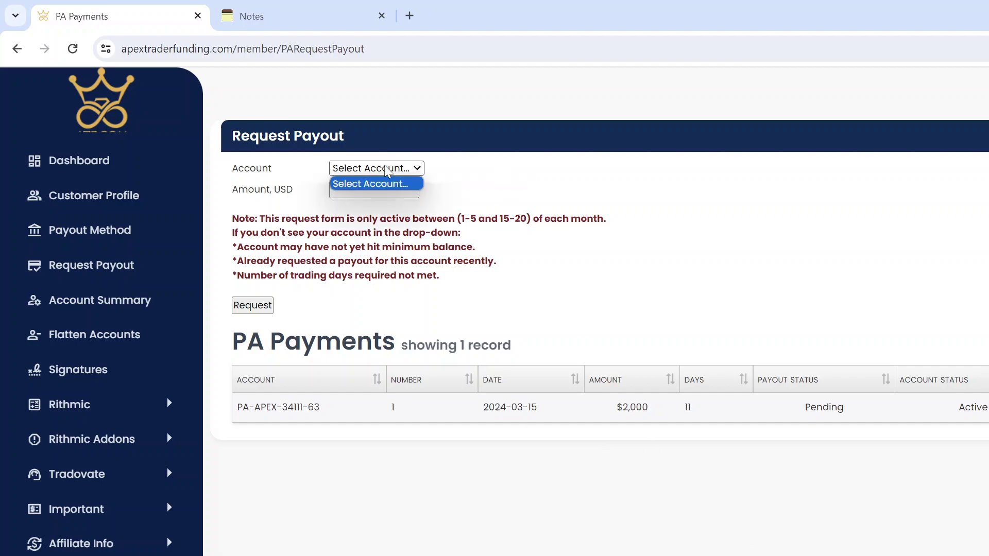
click(360, 185)
click(361, 190)
text(2)
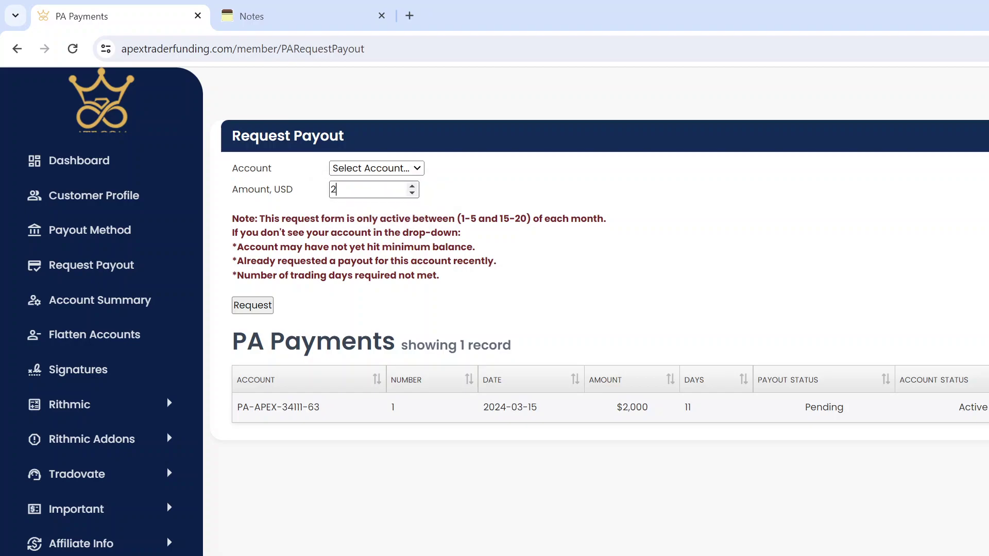
text(000)
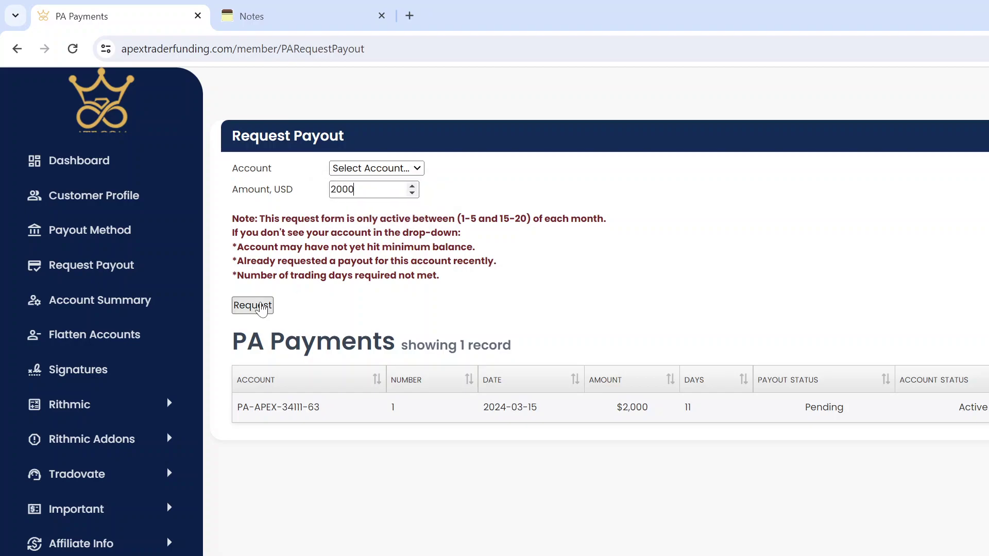
click(261, 307)
- Switch to the notes.io browser tab with the NOBODYZ 80% off code
click(315, 7)
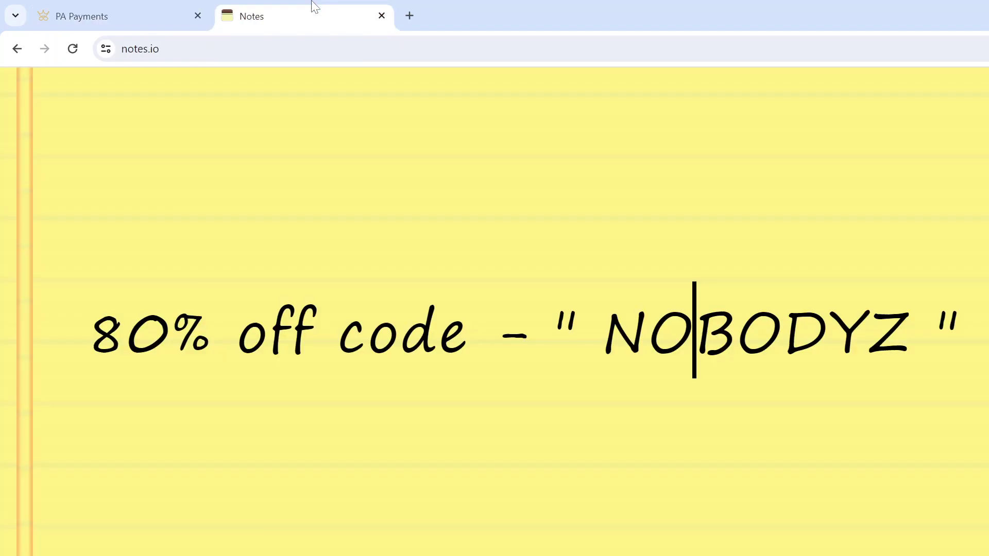